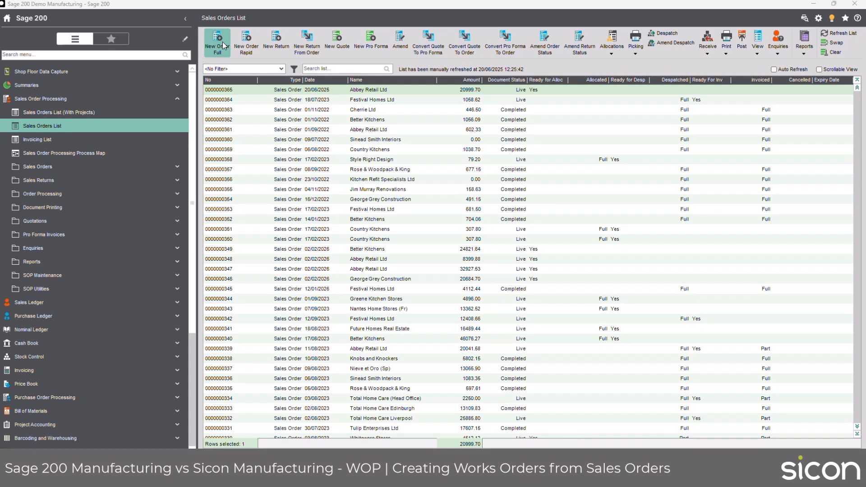
Start a new full sales order for the customer Abbey Retail Ltd
click(222, 45)
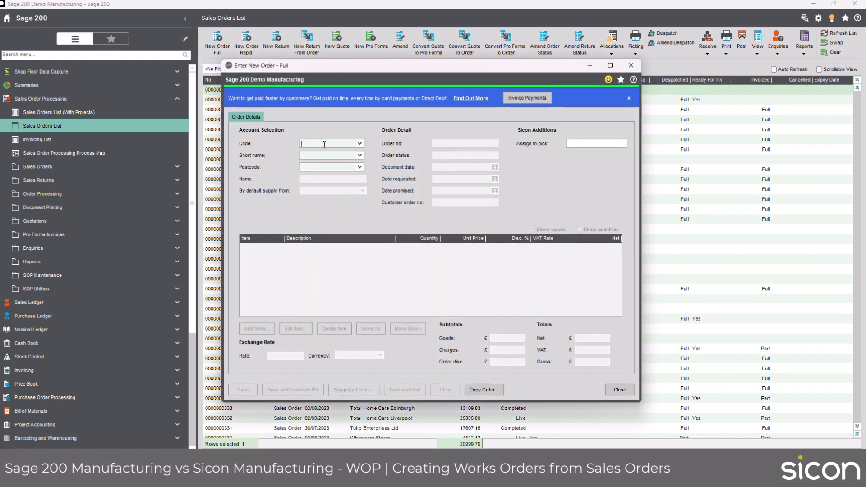
click(359, 144)
click(331, 168)
click(336, 315)
Add a standard item line to the order for product EEB_6600.10 with a quantity of 2
click(255, 328)
click(318, 124)
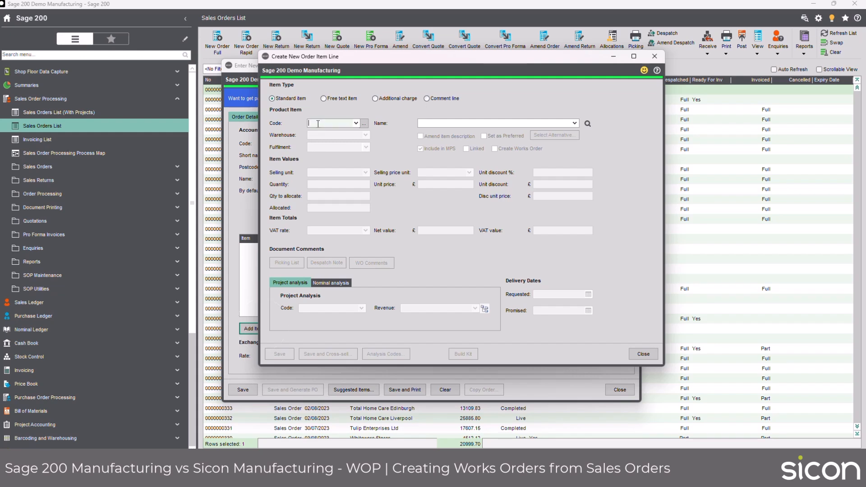
text(EEB_6600.10)
key(Tab)
click(353, 186)
text(2)
key(Tab)
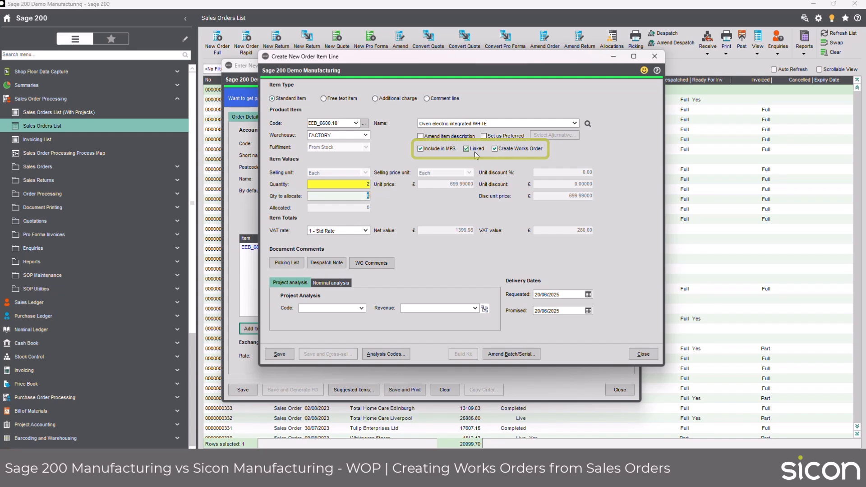
Switch off Linked and Create Works Order for the oven line, save the line and finish adding items
click(495, 149)
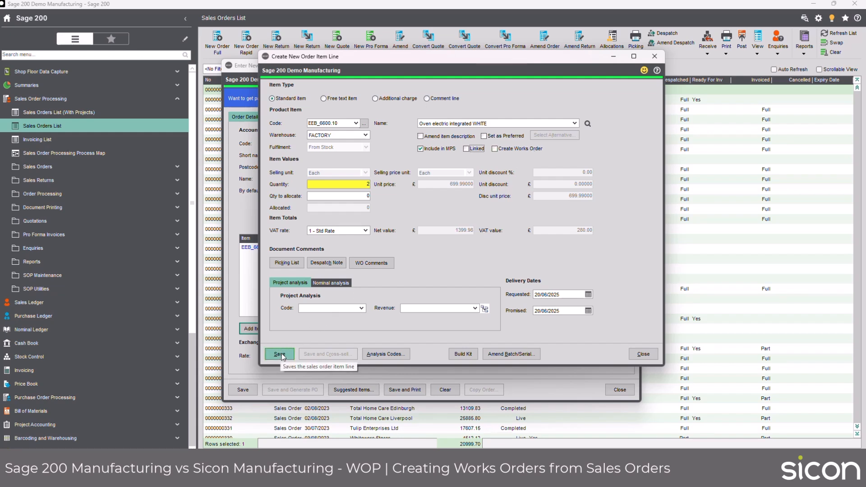
click(281, 356)
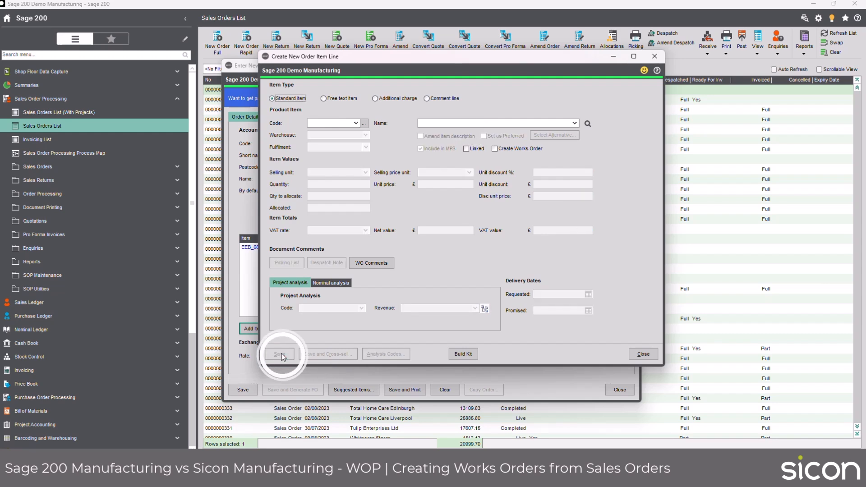
click(643, 354)
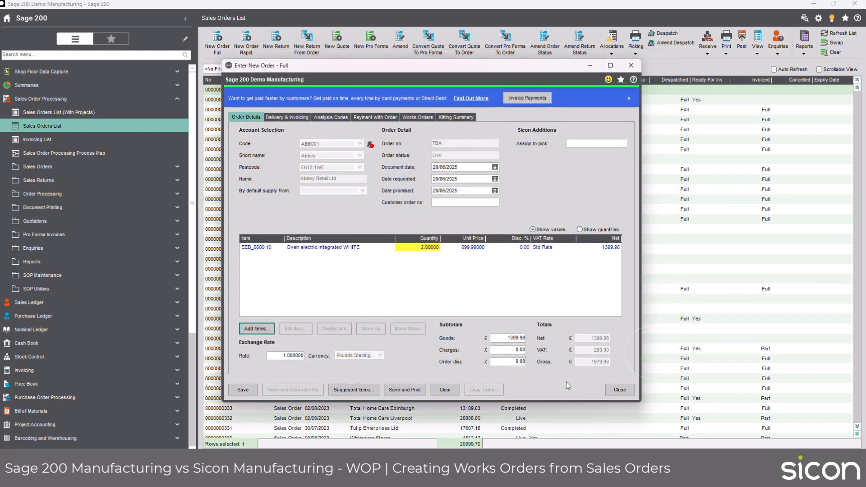
Save the sales order, create a works order for its EEB_6600.10 line with quantity 2, and close order entry
click(239, 390)
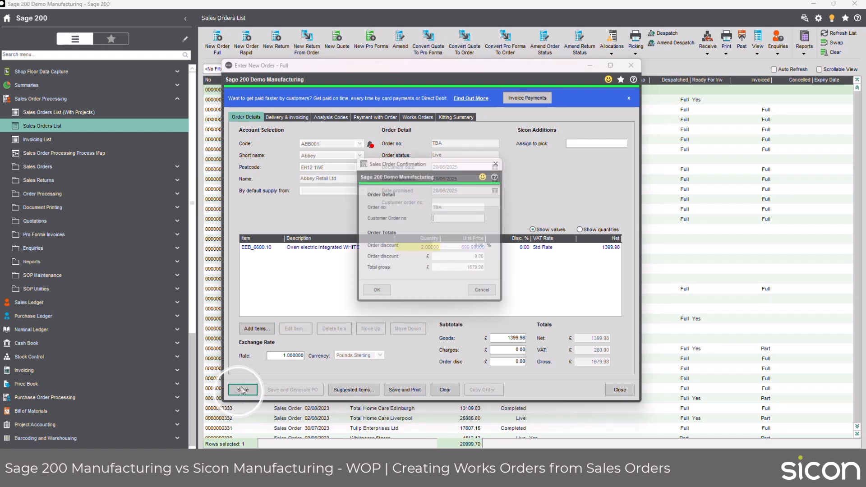
click(377, 296)
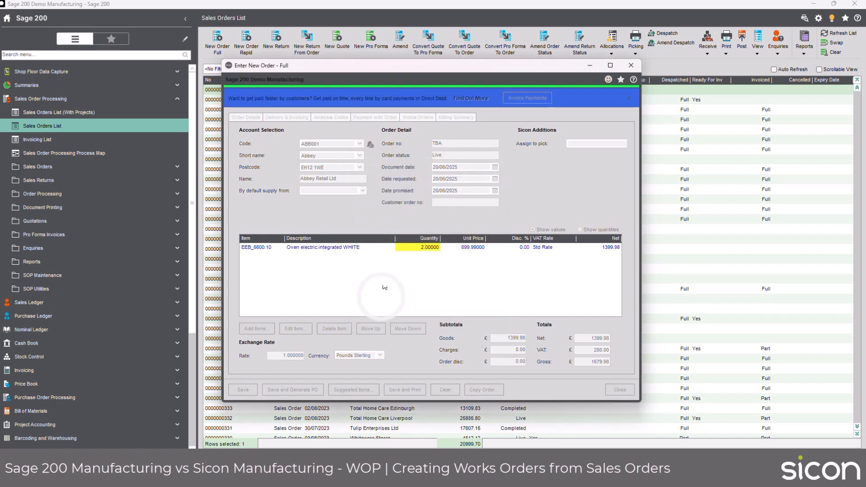
click(432, 261)
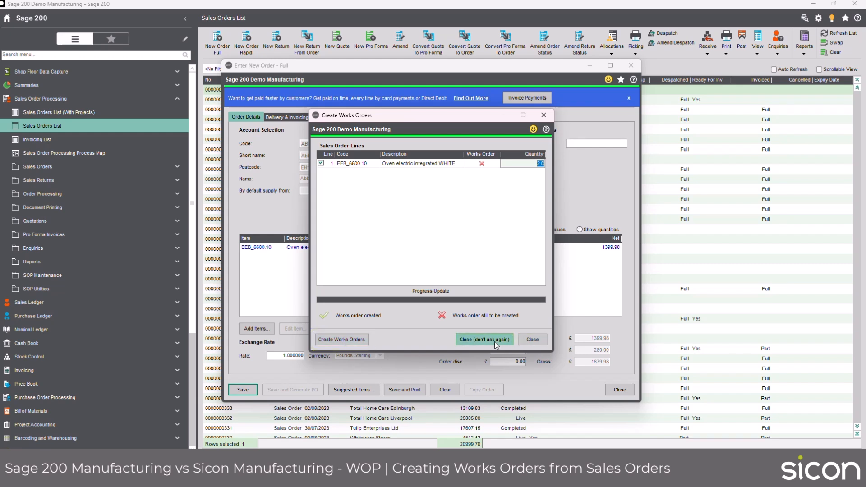
click(345, 340)
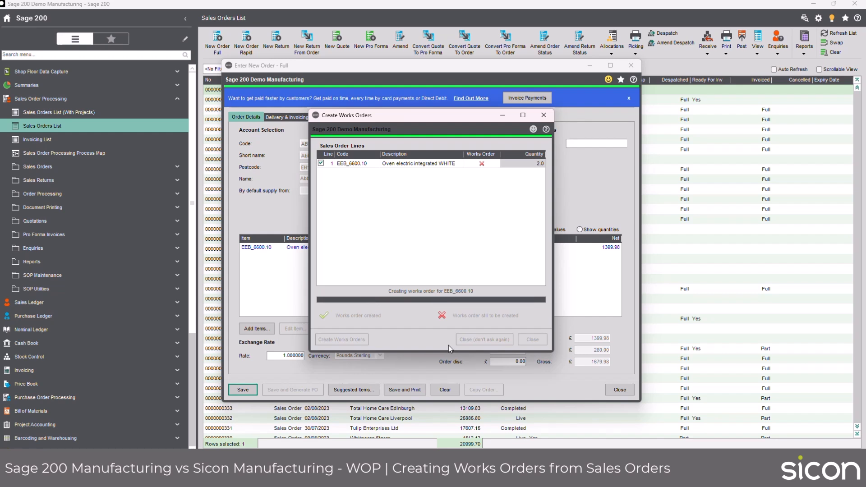
click(619, 391)
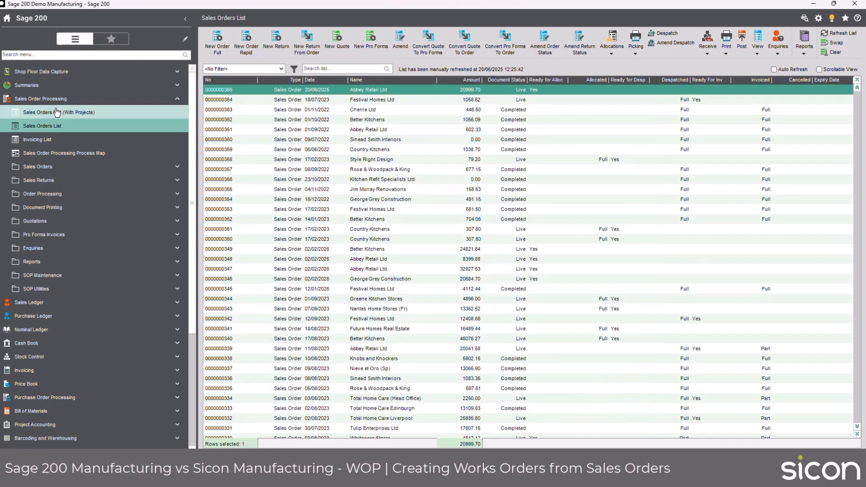
Open the Works Order List under Sicon Works Order Processing and refresh it
right_click(71, 274)
click(83, 288)
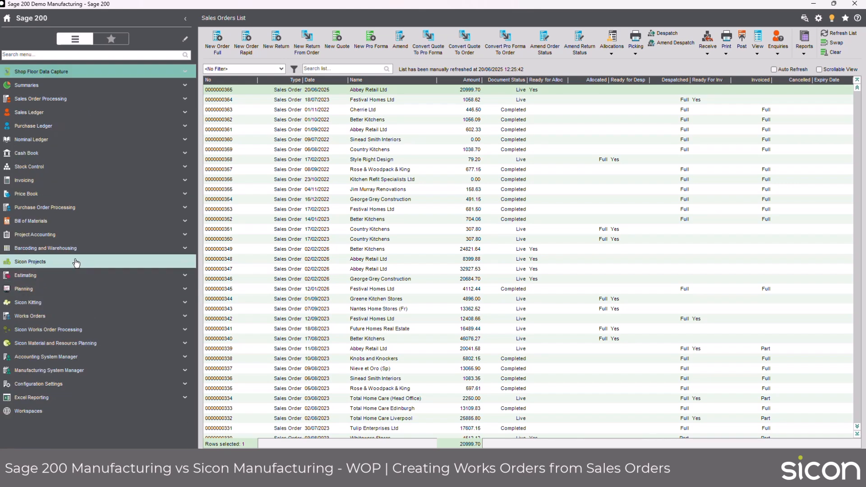
click(89, 332)
click(72, 288)
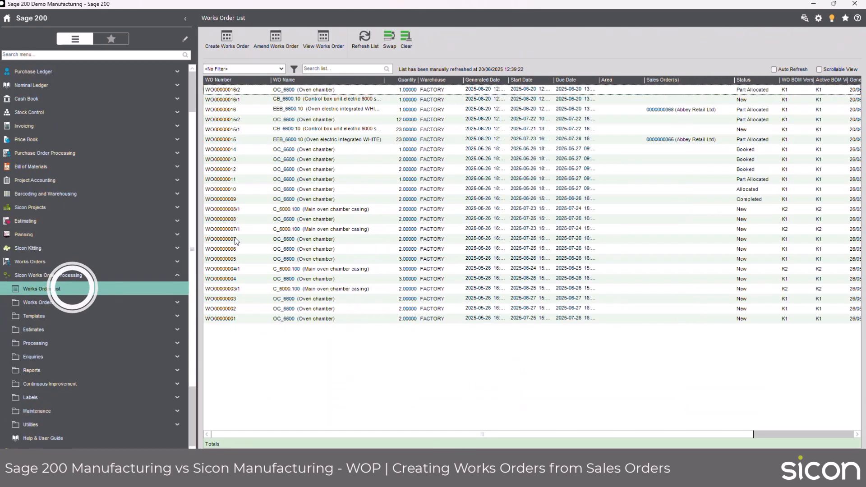
click(365, 39)
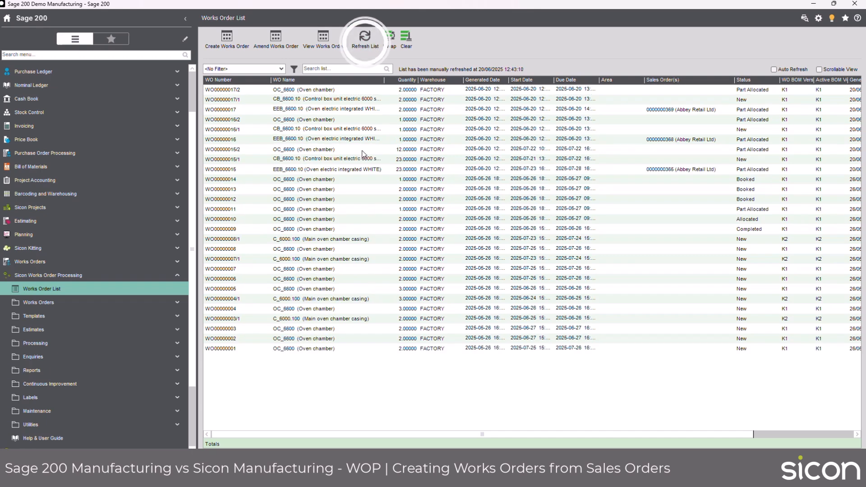
Examine the new works order for EEB_6600.10 and its two sub-assembly works orders, including the linked sales order
click(671, 111)
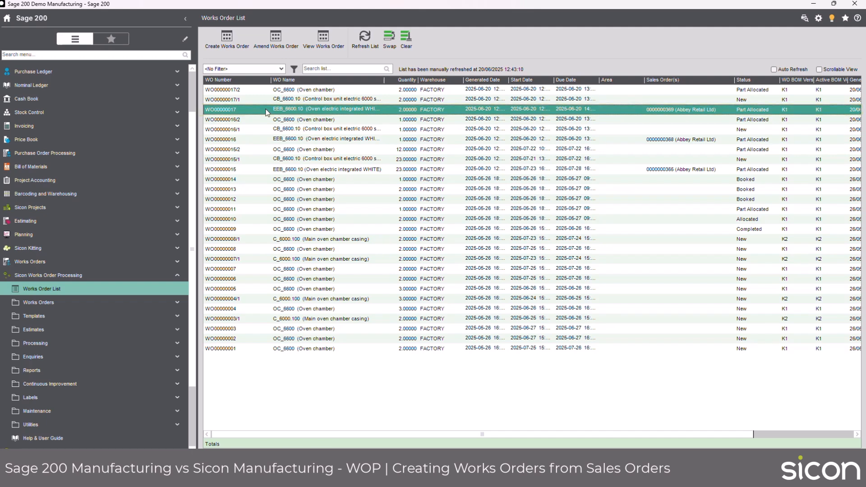
click(239, 100)
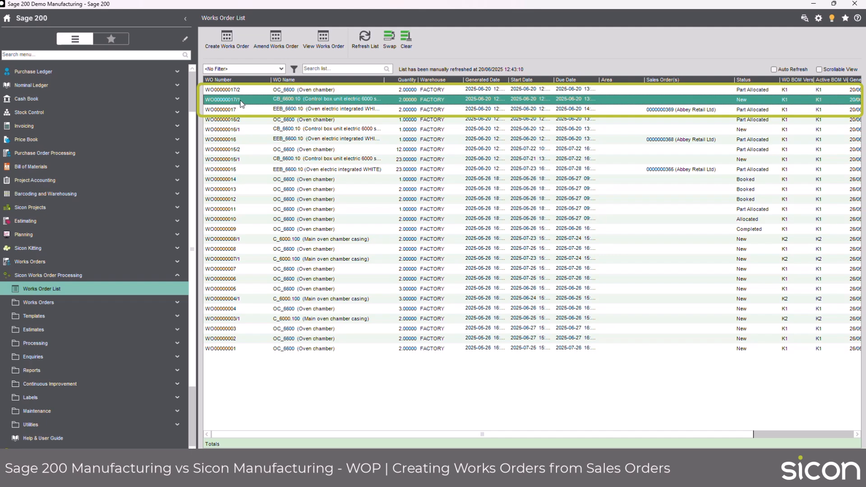
click(240, 110)
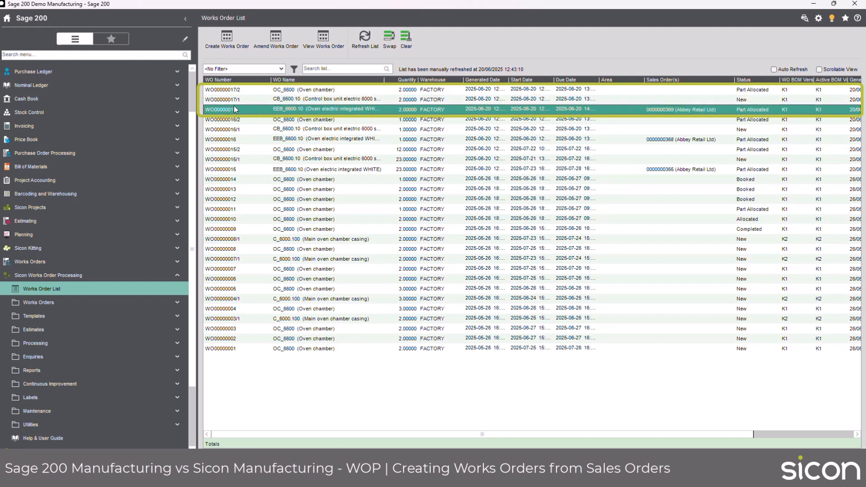
click(236, 90)
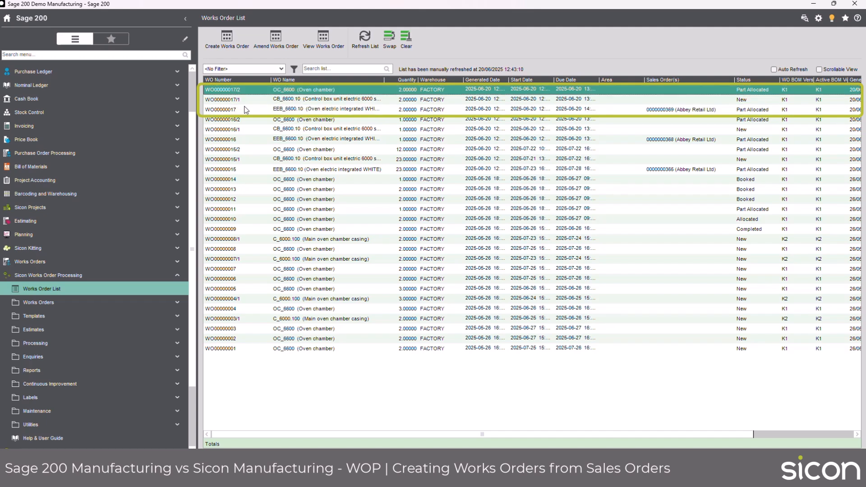
click(241, 111)
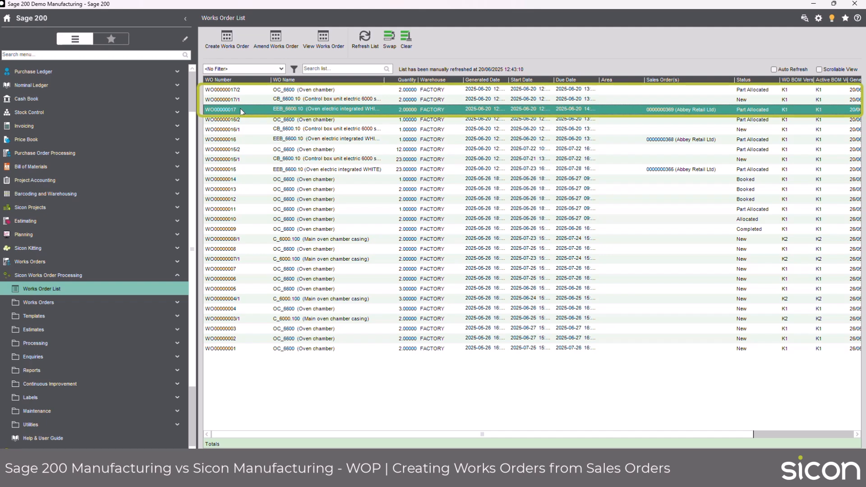
Open the new EEB_6600.10 works order and examine the allocations of the D_6000 and OC_6600 components
click(315, 109)
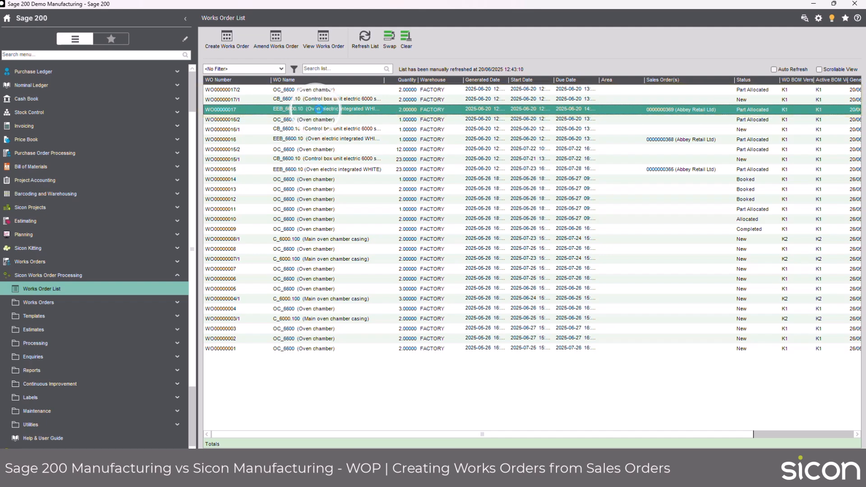
double_click(319, 109)
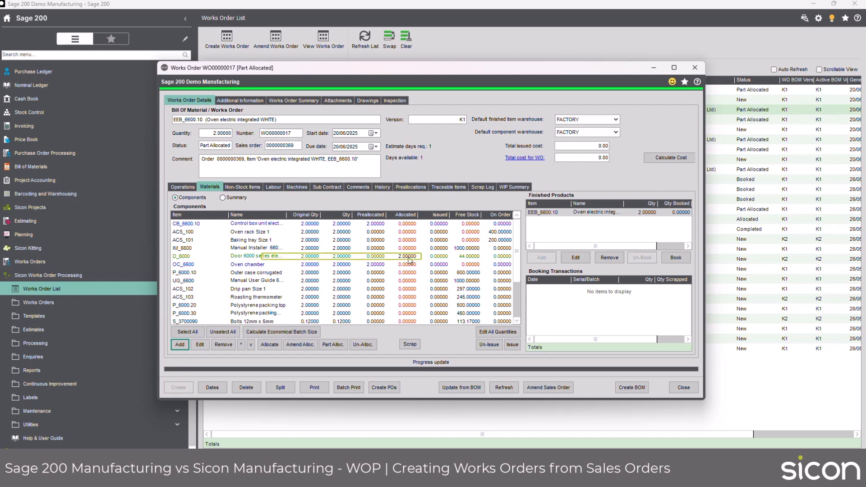
click(181, 257)
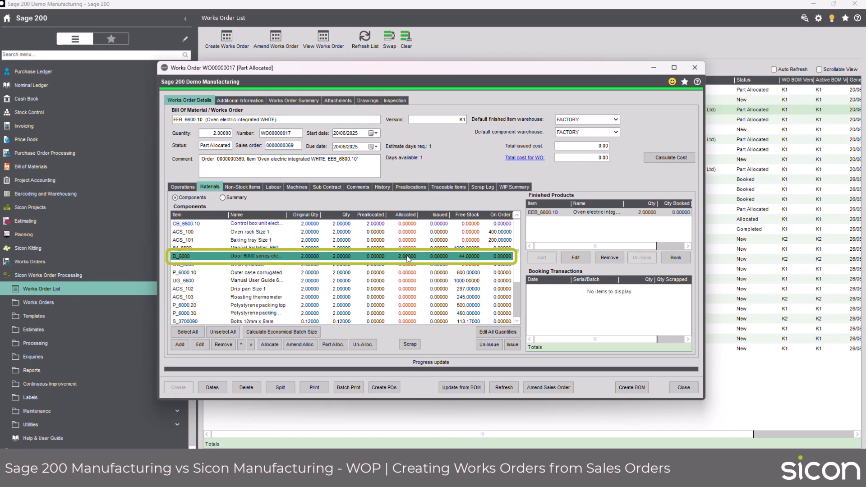
key(Down)
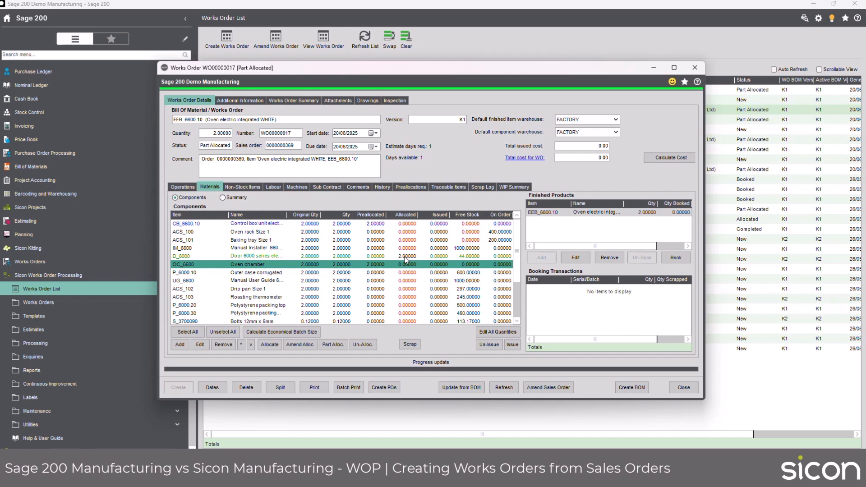
drag(387, 71, 411, 70)
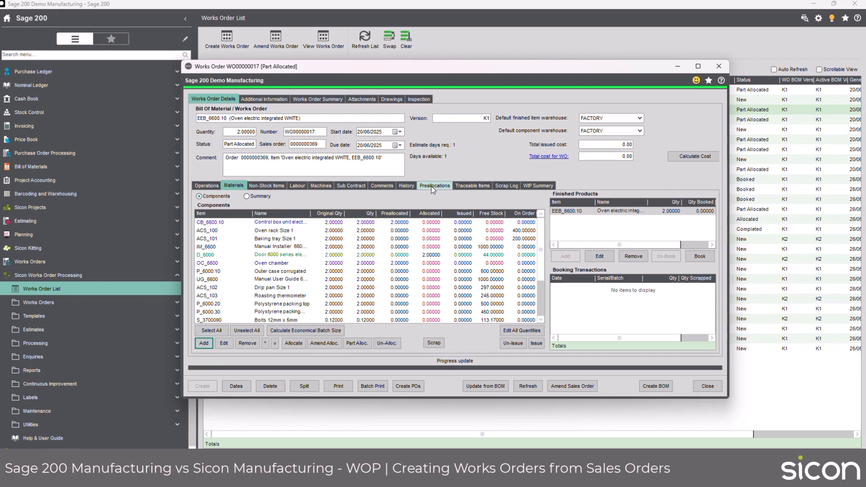
Review the works order's preallocations for the finished item, the control box unit and the oven chamber
click(433, 186)
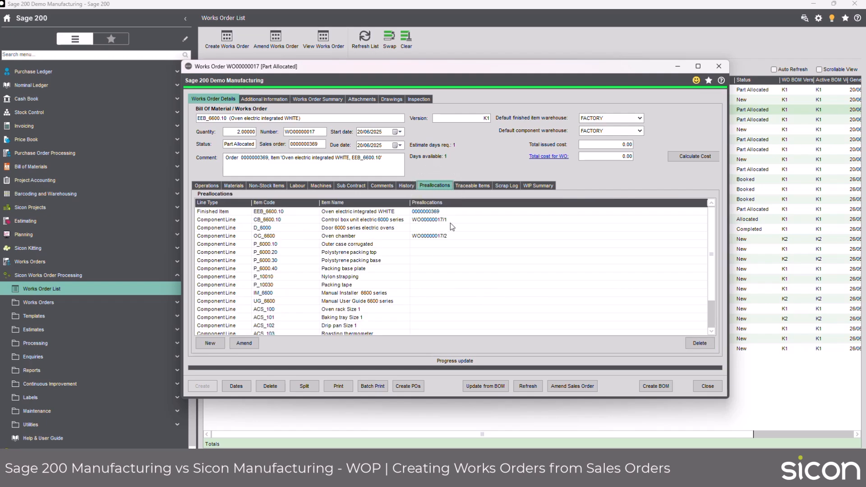
click(221, 212)
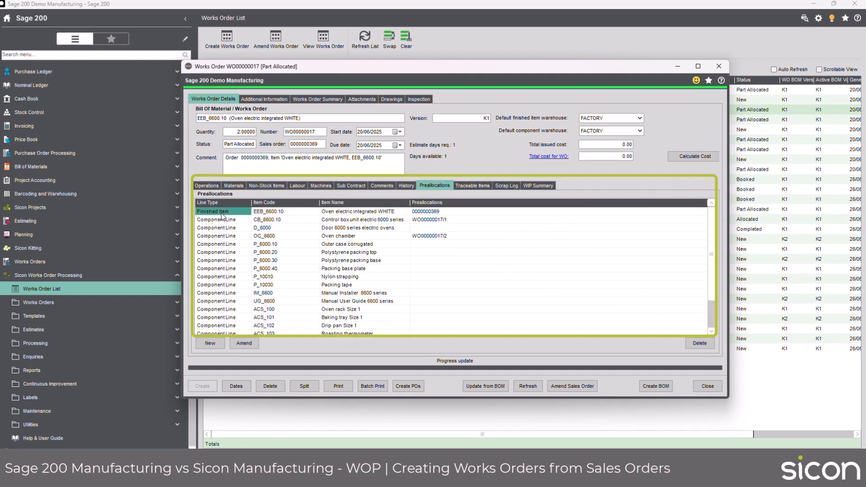
click(430, 212)
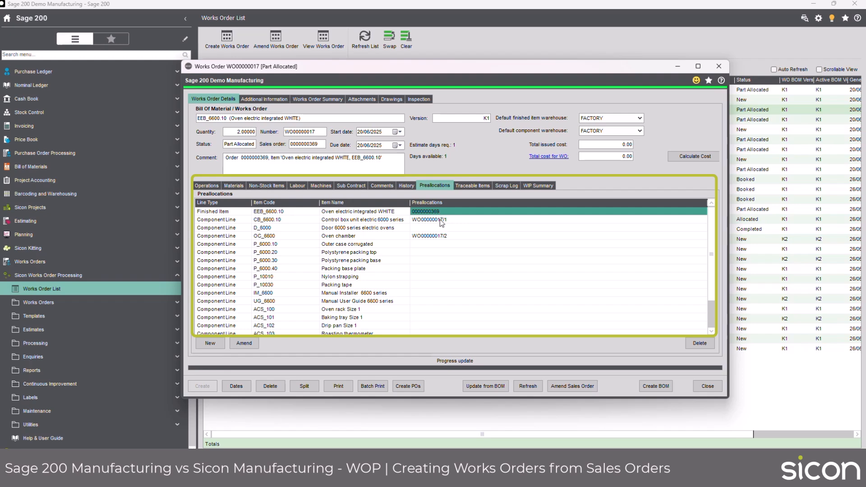
click(440, 220)
click(437, 237)
Delete the preallocation linking the finished item EEB_6600.10 to its sales order
click(436, 212)
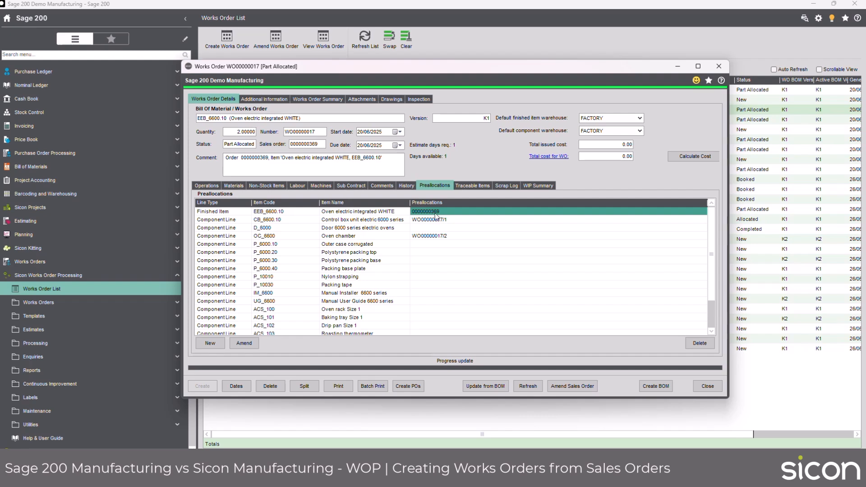
click(699, 343)
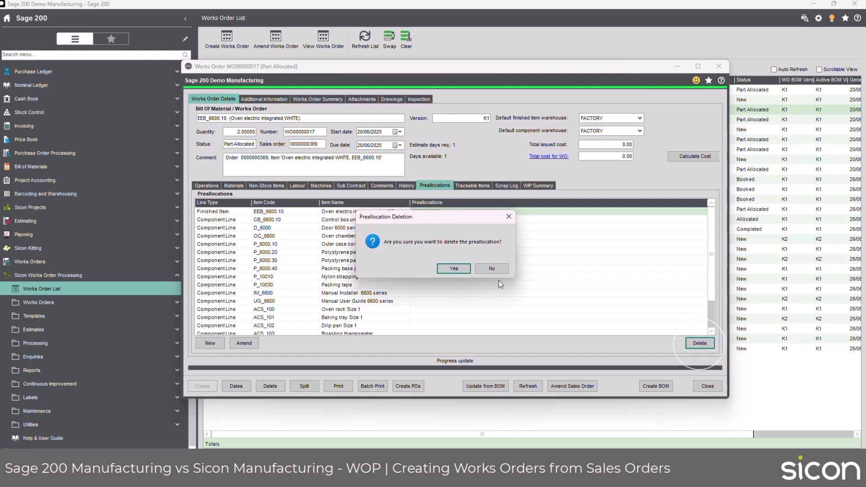
click(451, 269)
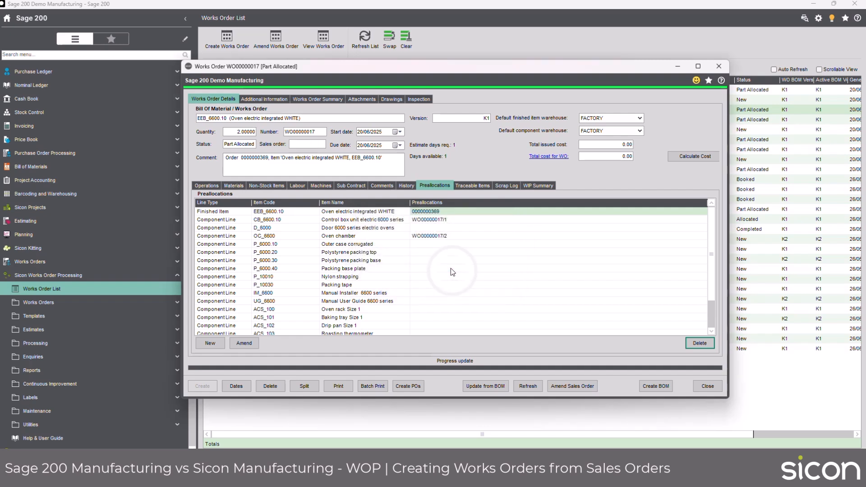
click(429, 212)
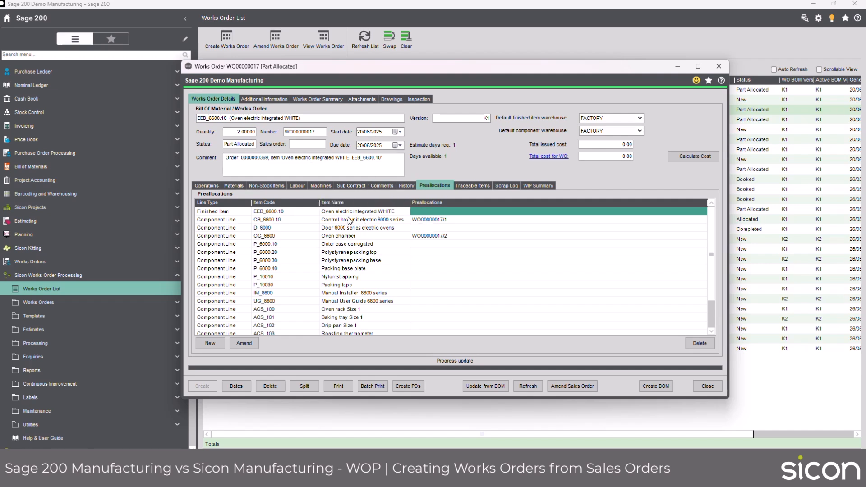
Check the preallocations of the control box unit CB_6600.10 and the oven chamber OC_6600 components
click(433, 221)
click(434, 237)
click(432, 221)
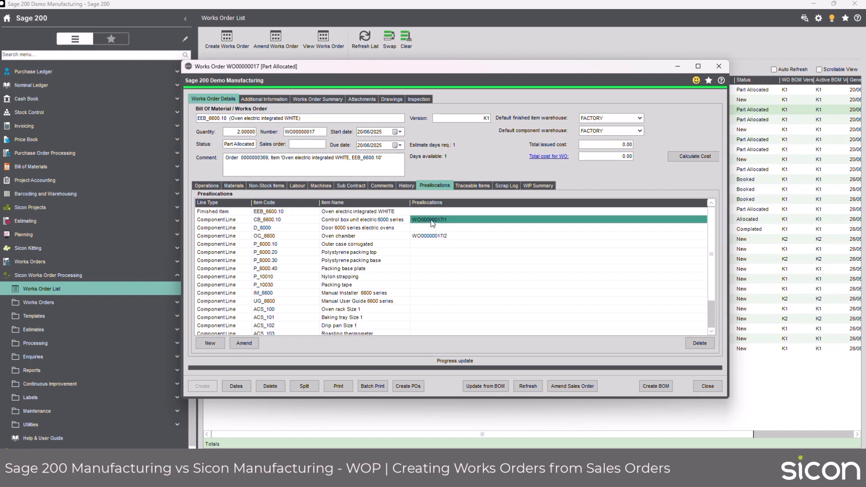
Preallocate 2 of the finished item EEB_6600.10 to the Better Kitchens sales order line, declining to match the works order number to the sales order
click(424, 212)
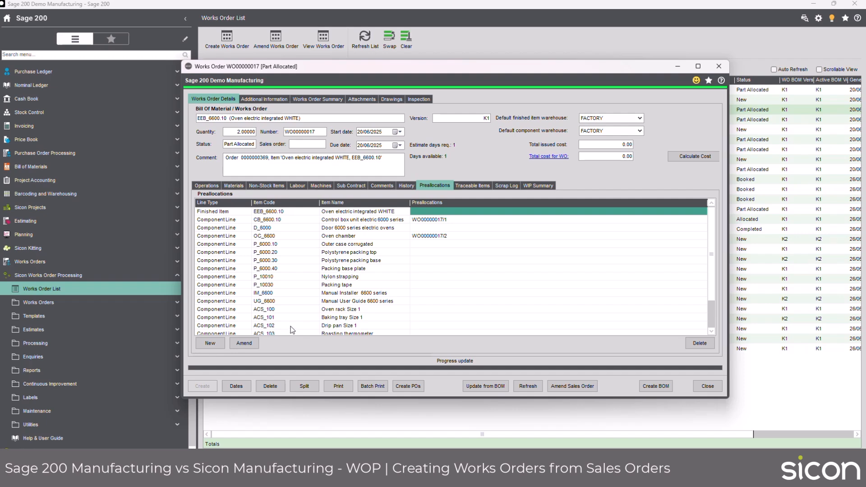
click(210, 343)
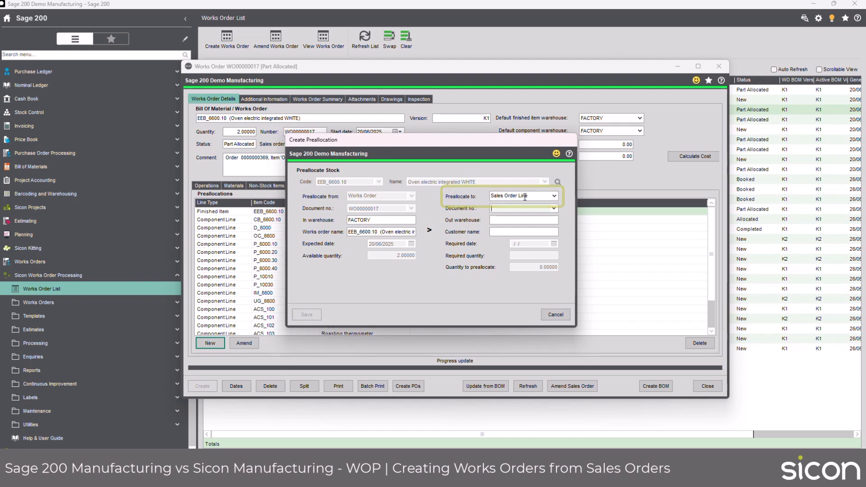
click(553, 209)
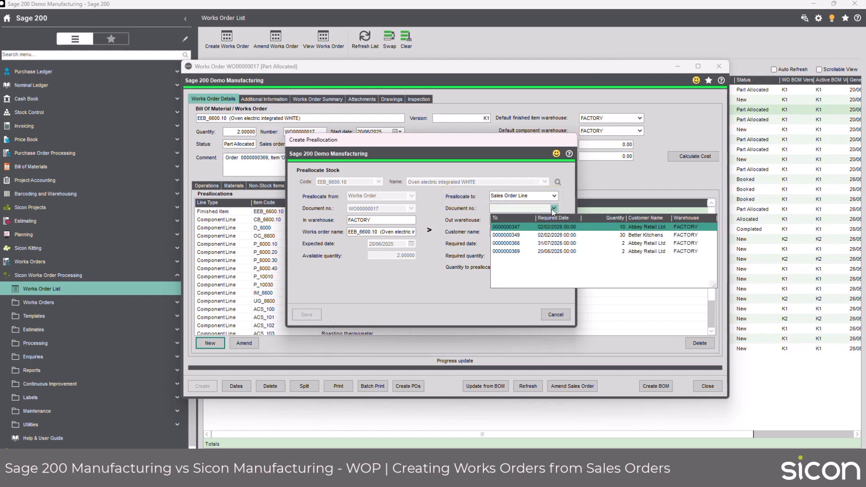
click(525, 238)
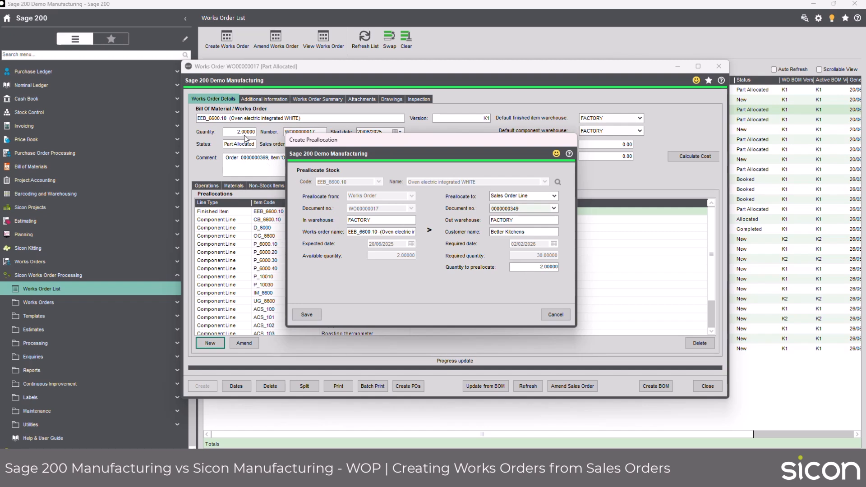
click(313, 314)
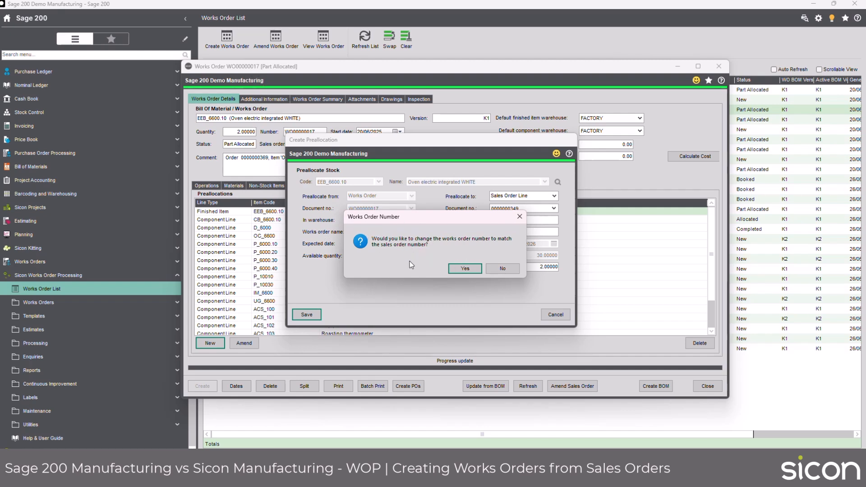
click(502, 268)
click(454, 269)
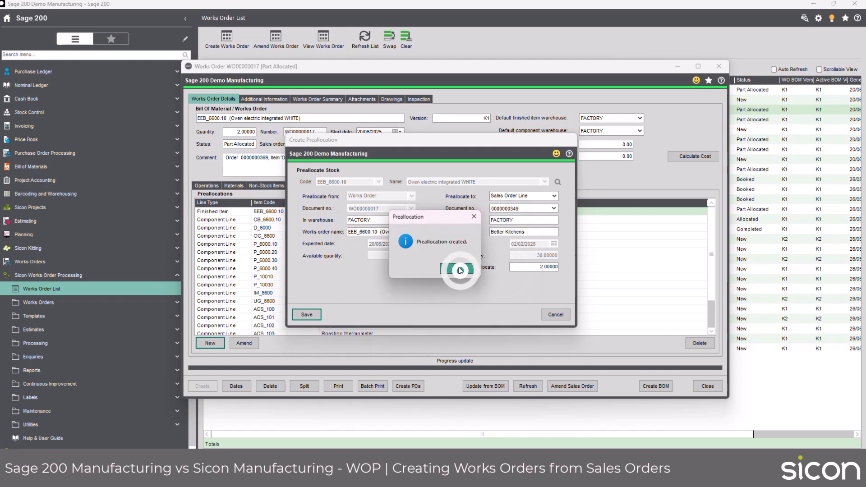
Compare the finished item's preallocation with the works order list, closing the works order and refreshing the list to check its linked sales order
click(435, 212)
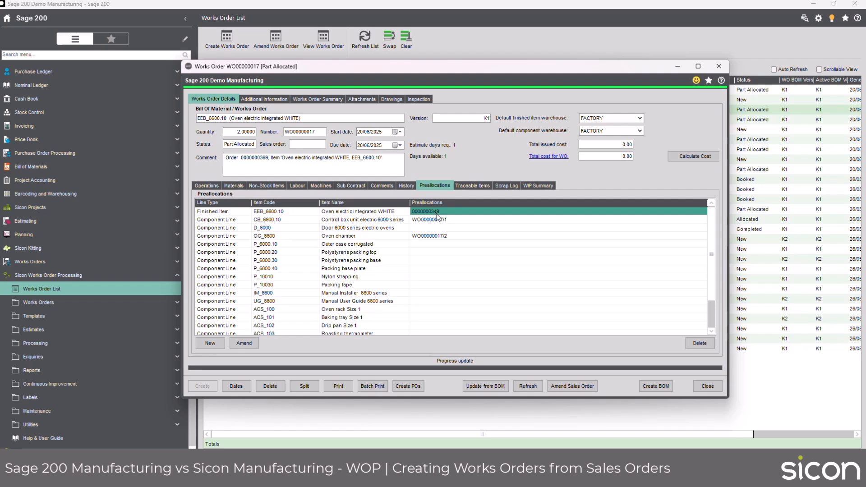
drag(440, 69, 461, 121)
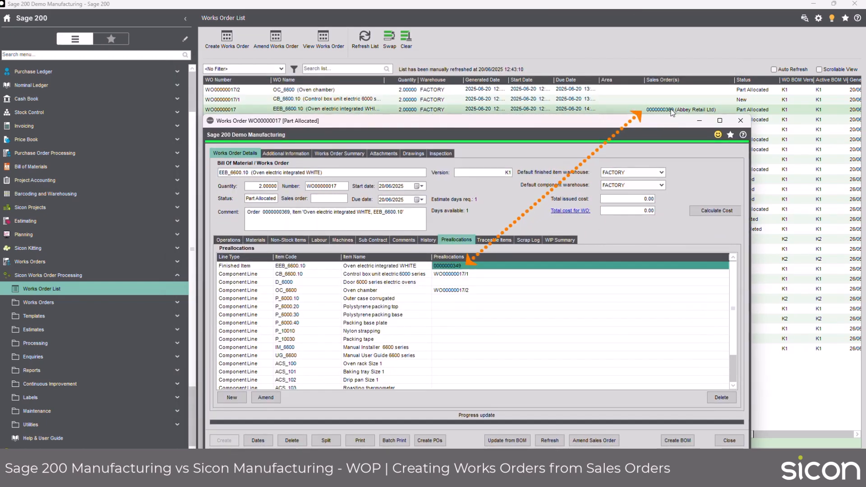
click(729, 440)
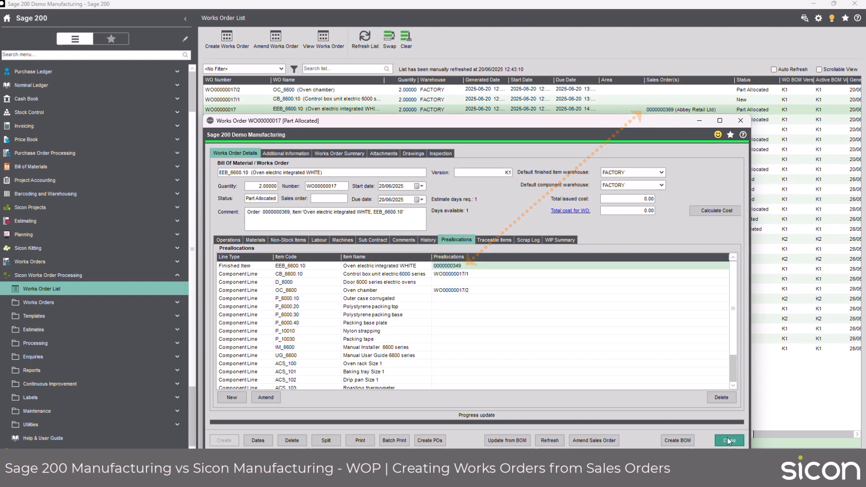
click(366, 42)
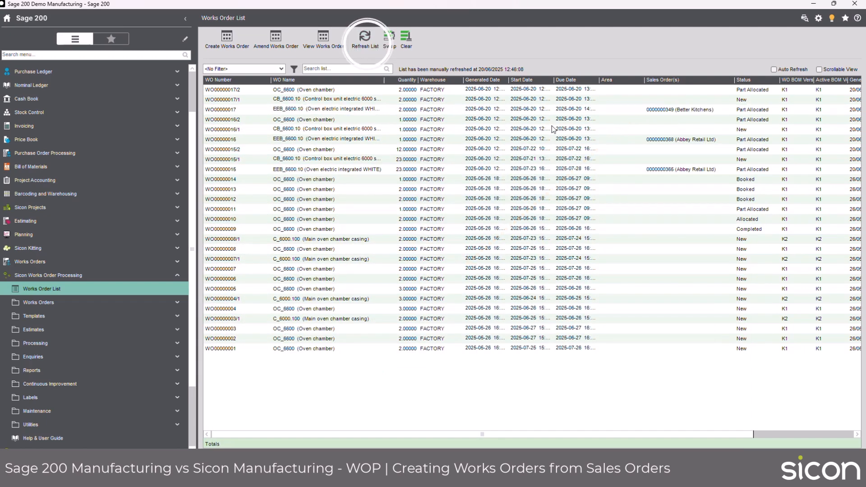
click(667, 113)
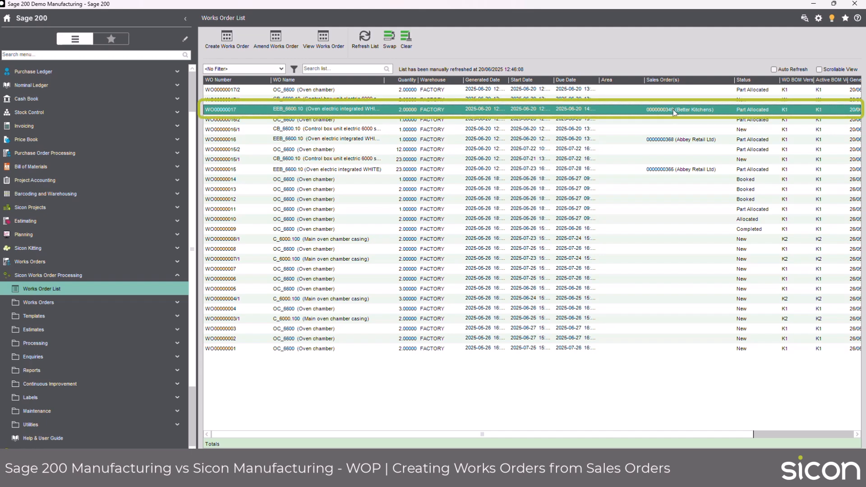